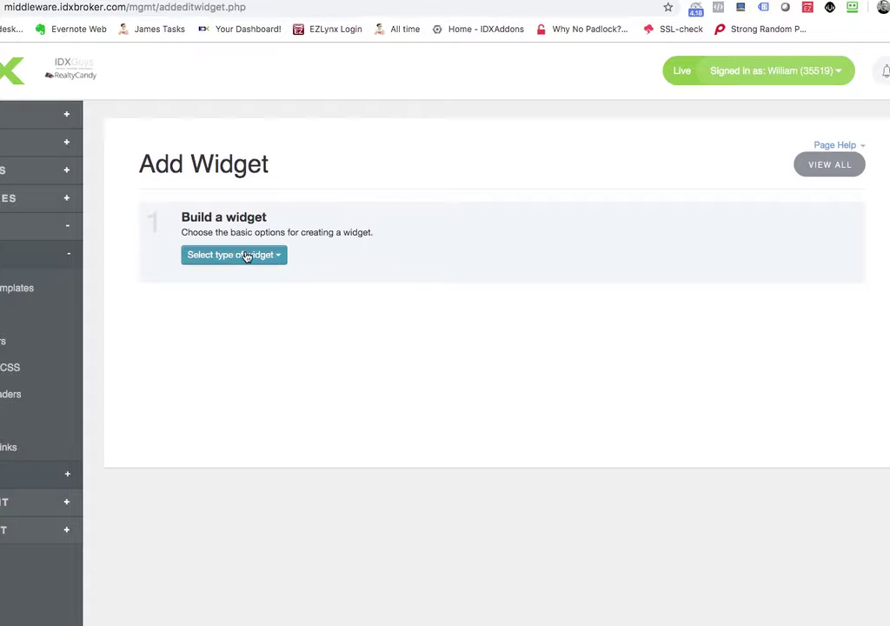
Show the widget type choices on the Add Widget page.
click(246, 257)
Build a Showcase widget of one agent's featured properties, named 'Agent Featured Listings' plus her name.
click(235, 296)
click(417, 255)
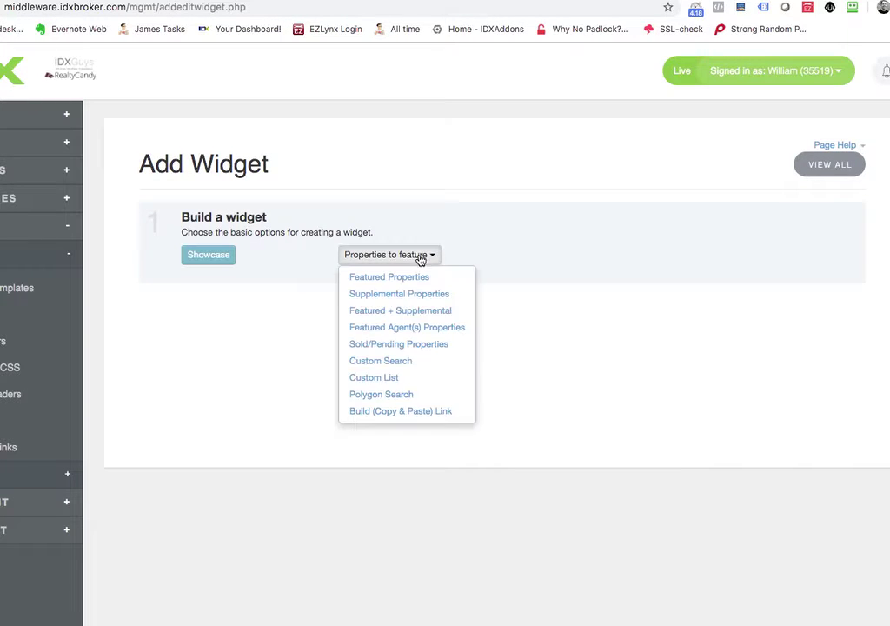
click(409, 325)
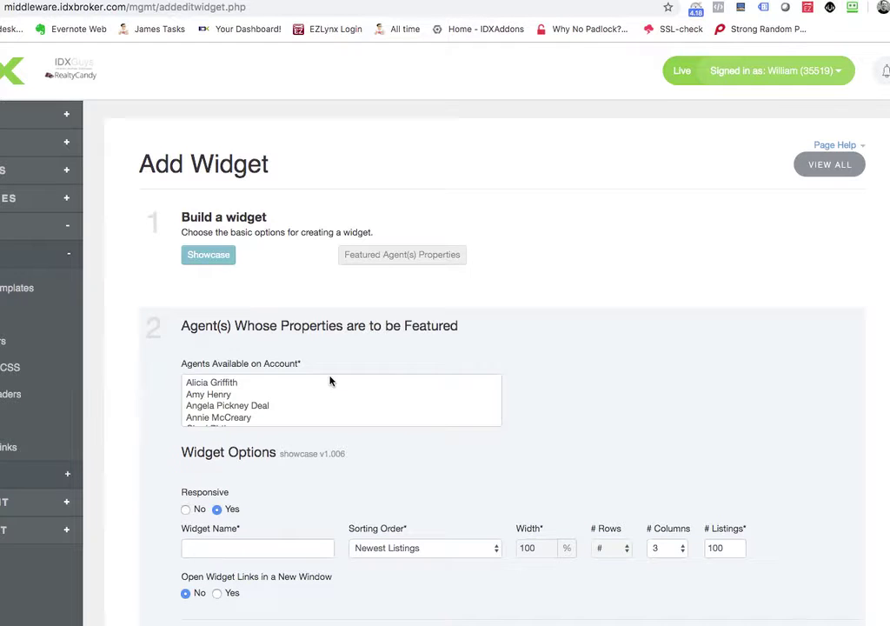
click(205, 383)
scroll(257, 432, down, 2)
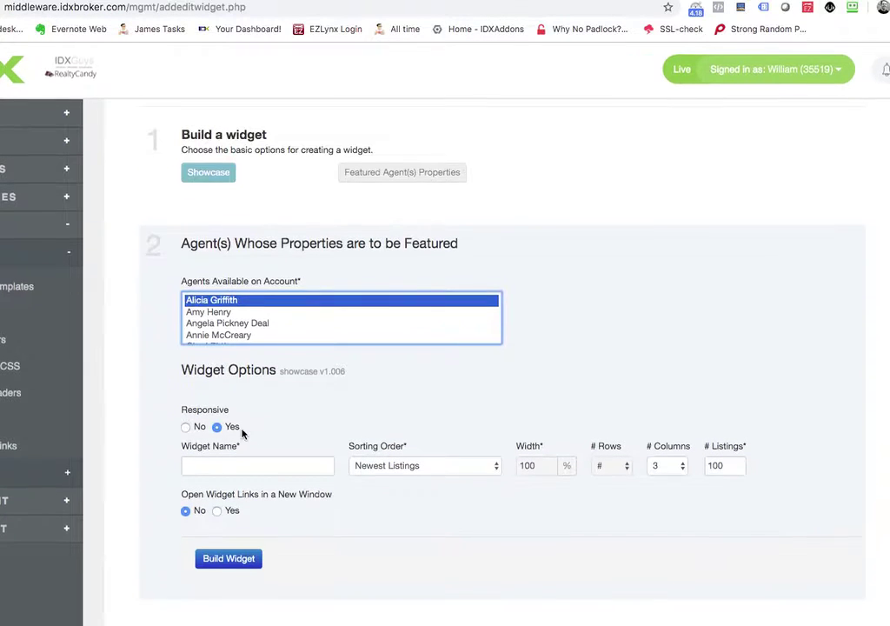
click(276, 467)
text(Agent)
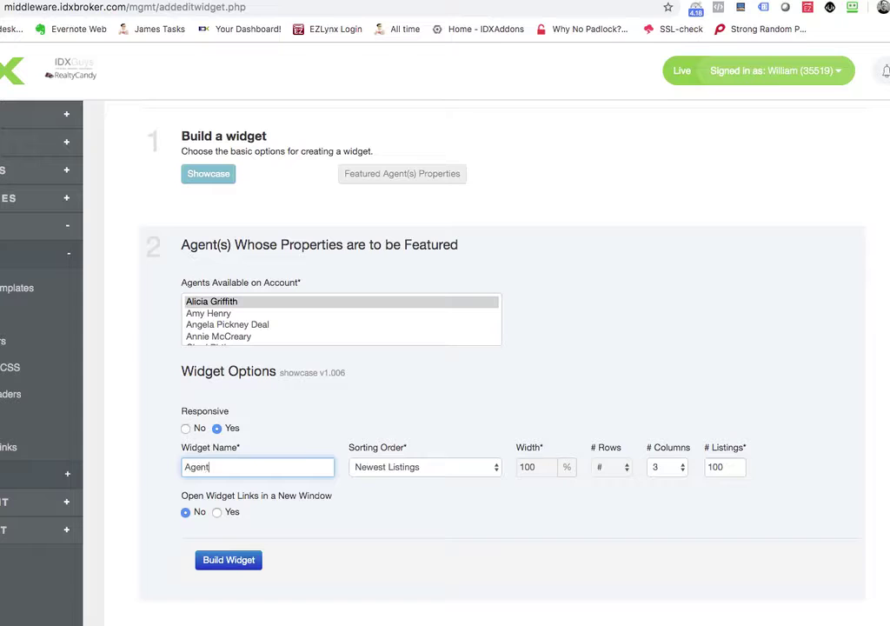
text(Fre)
text(tured L)
text(istings Alicia)
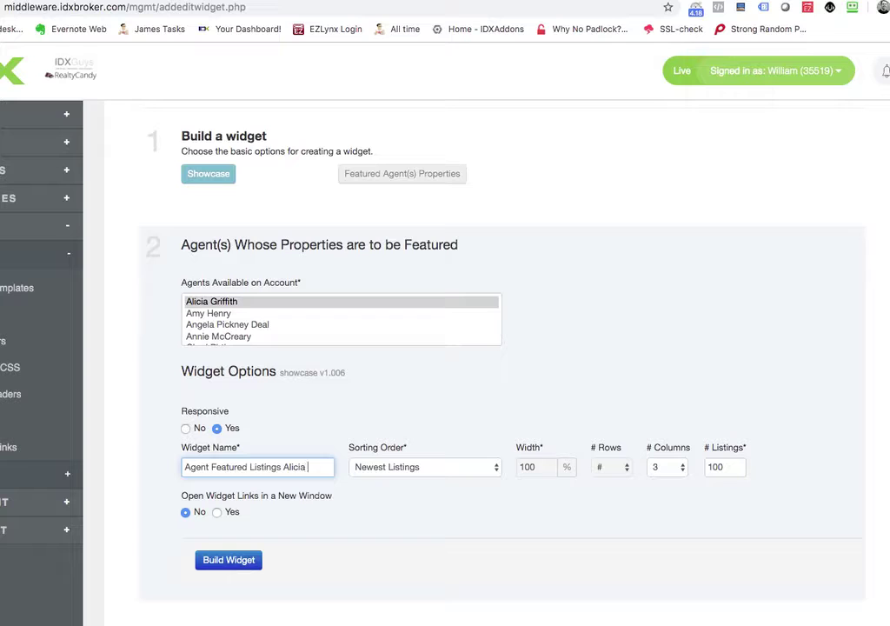
text(th)
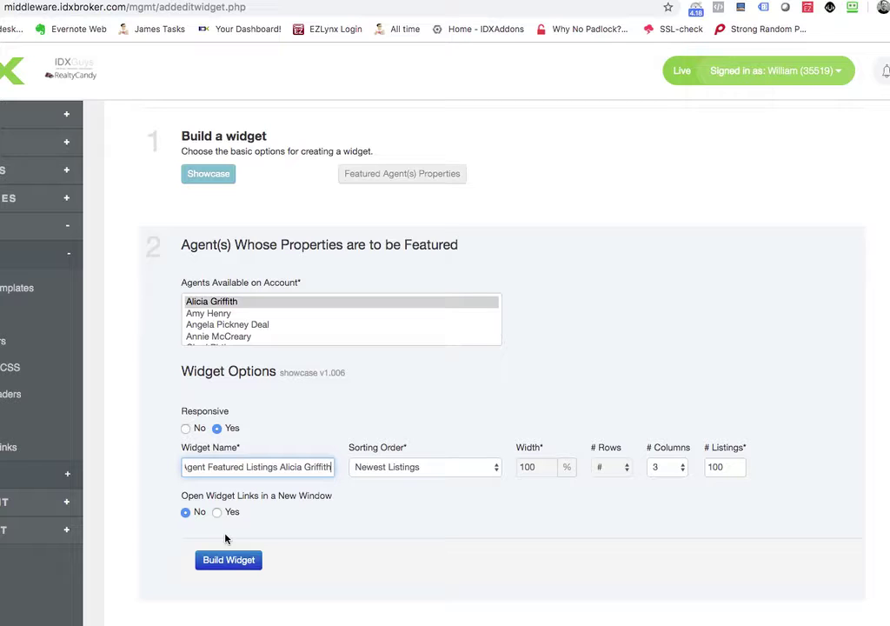
click(236, 565)
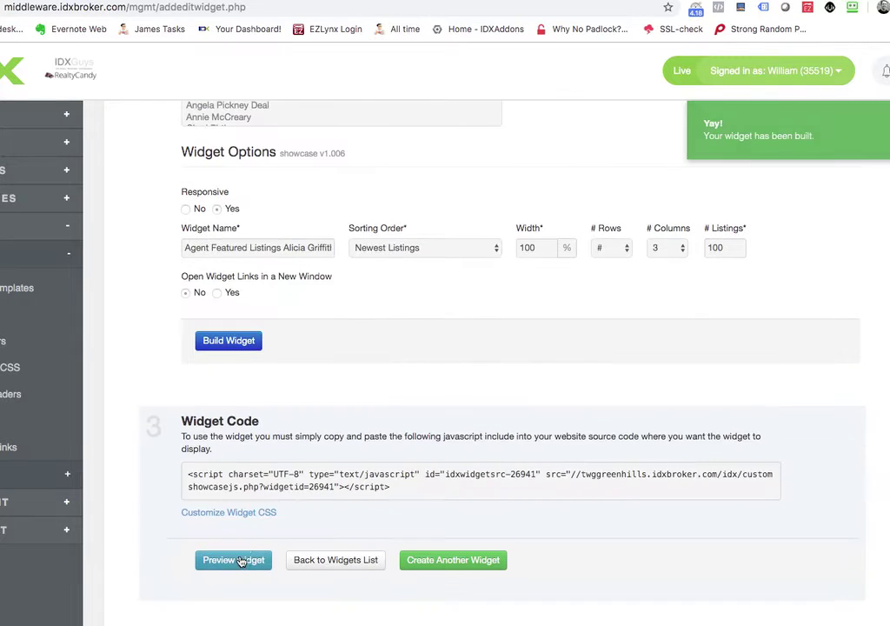
click(241, 565)
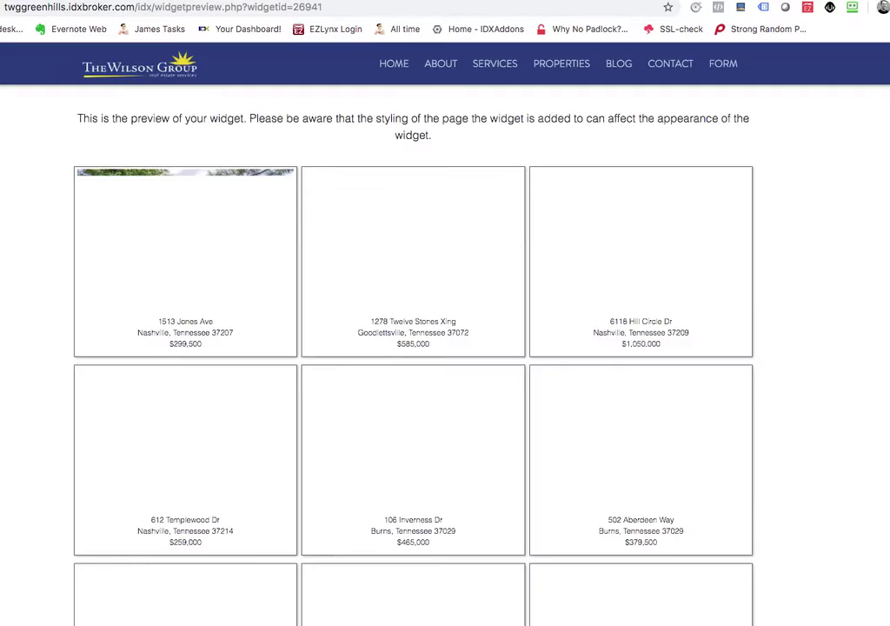
scroll(384, 306, down, 1)
scroll(384, 278, down, 7)
scroll(383, 306, down, 3)
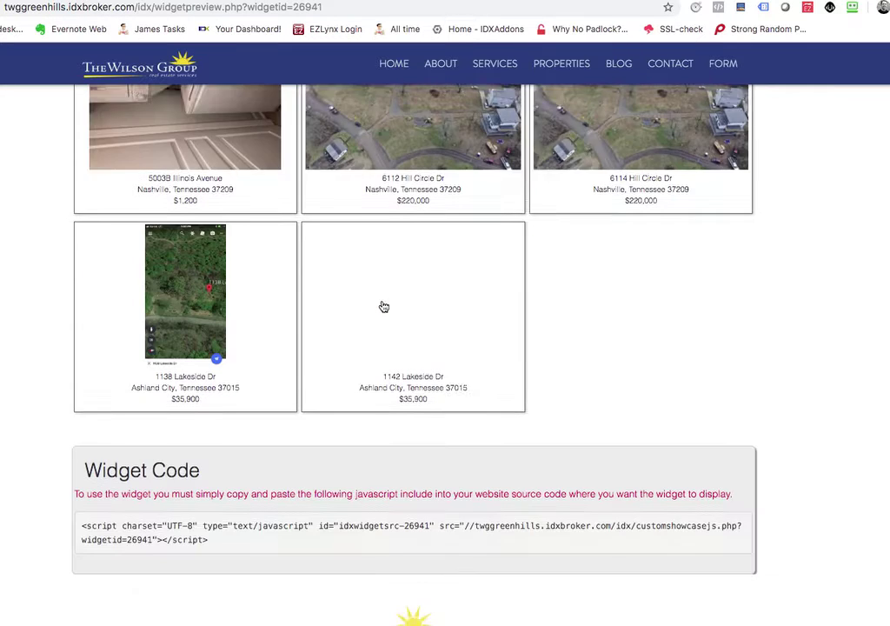
scroll(384, 302, down, 2)
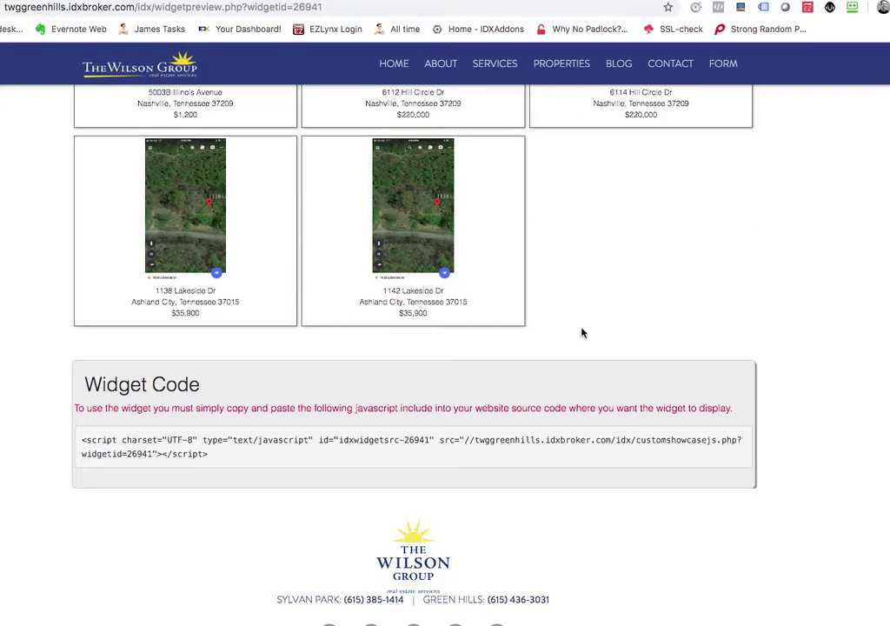
scroll(582, 333, up, 5)
scroll(583, 333, up, 10)
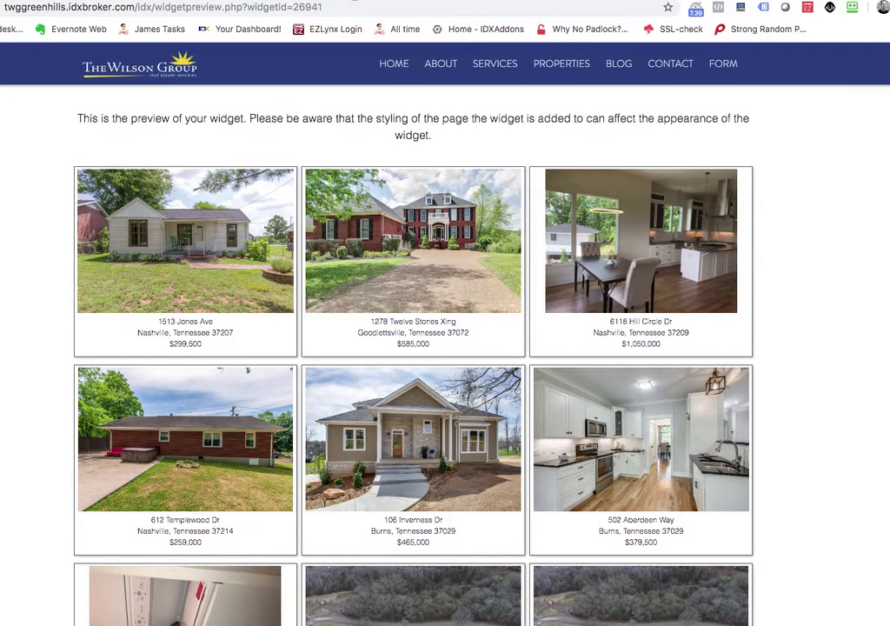
key(ctrl+w)
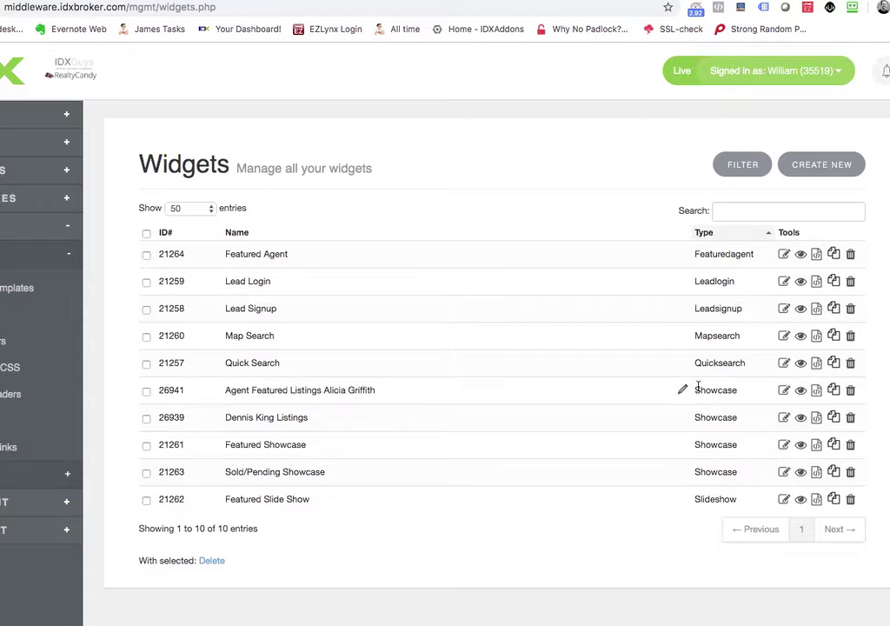
mouse_move(834, 391)
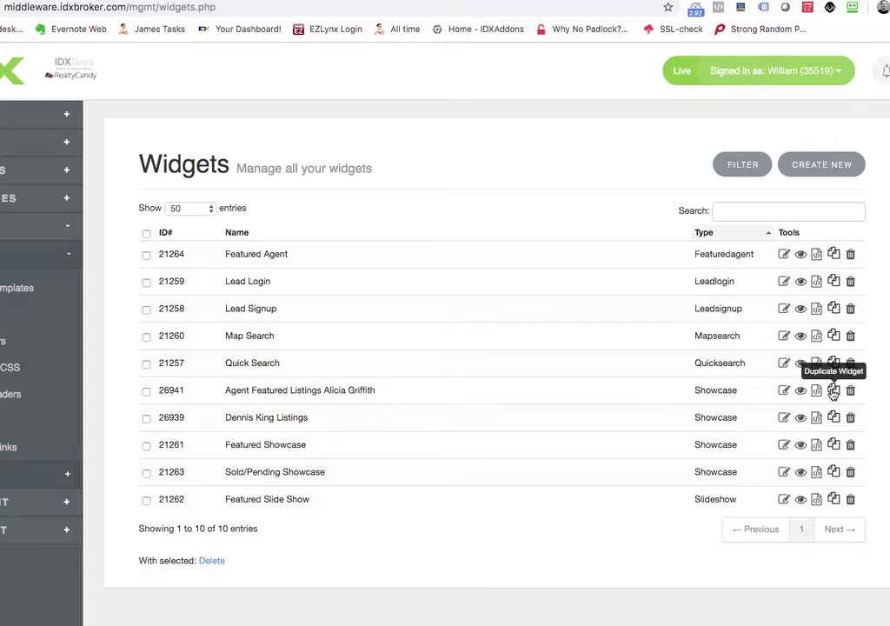
Duplicate that widget, drop the 'Copy of' prefix, retitle it for another agent, and open it for editing.
click(833, 392)
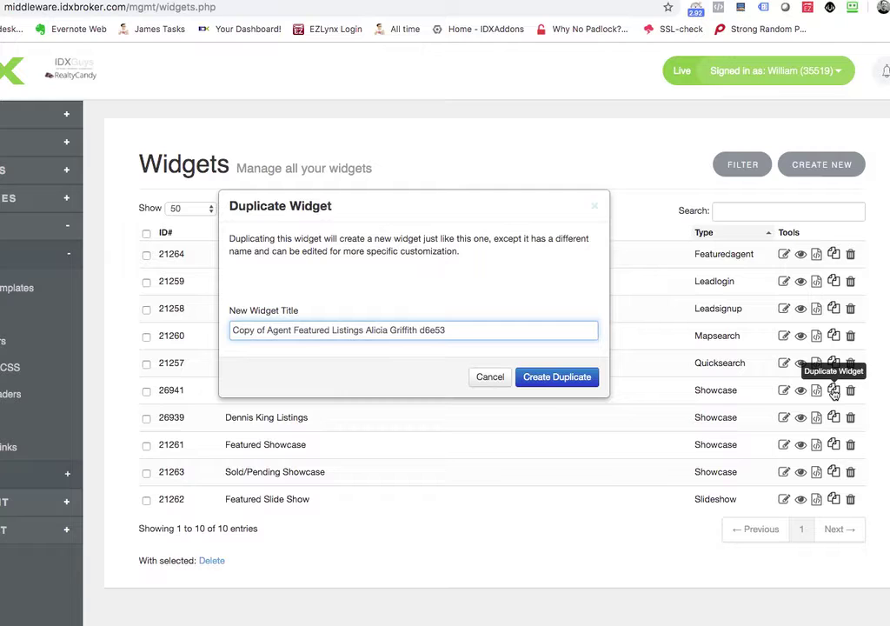
click(270, 332)
drag(269, 332, 206, 323)
key(BackSpace)
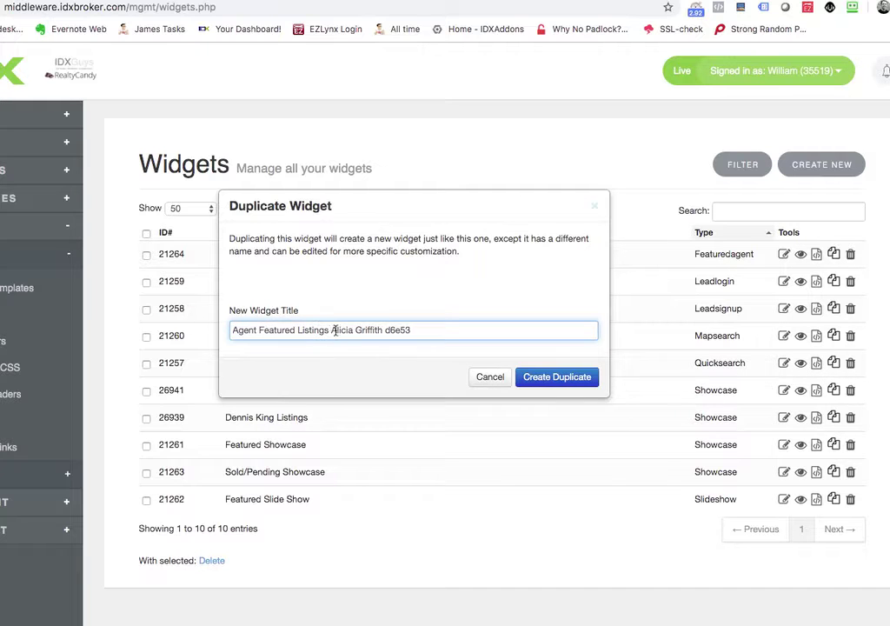
click(331, 330)
drag(332, 331, 467, 329)
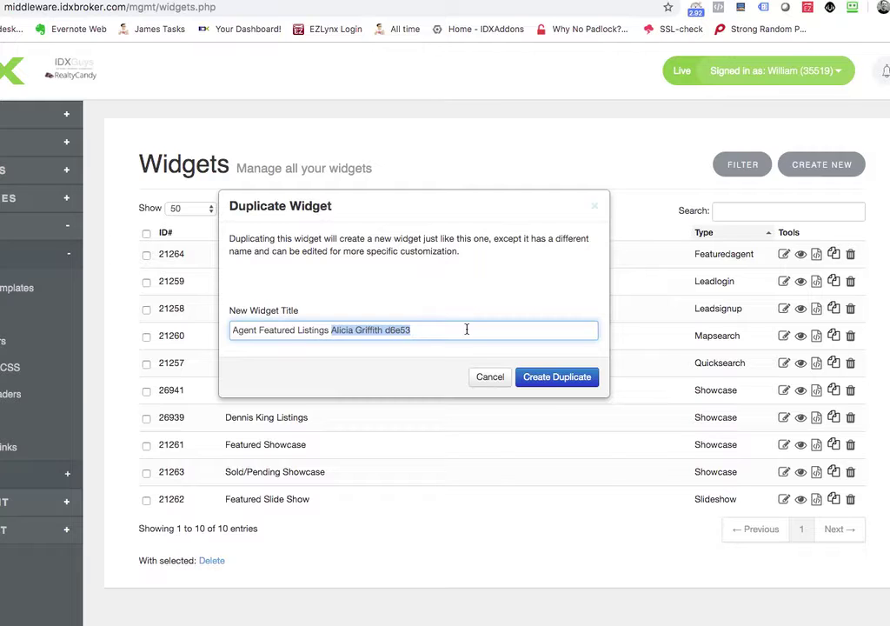
text(Bob)
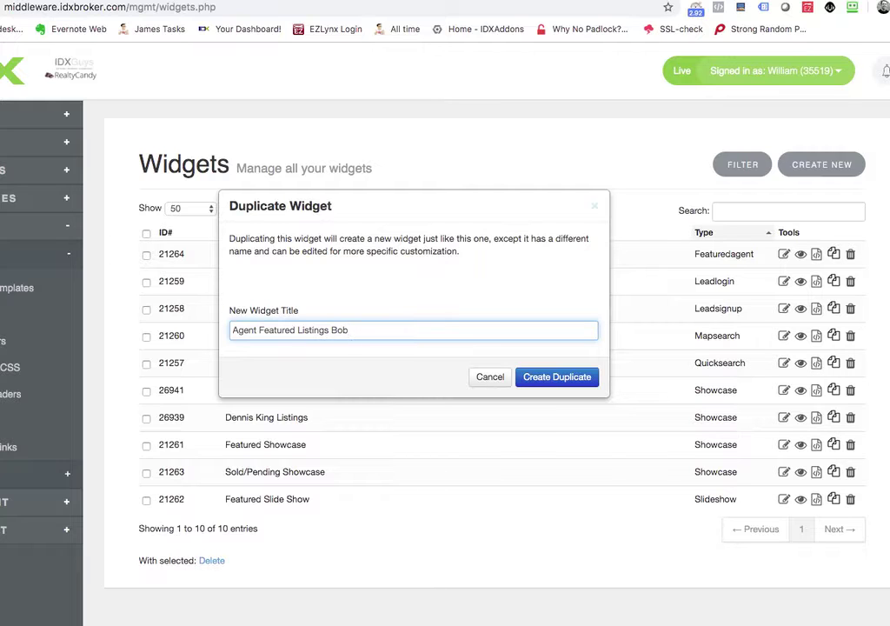
click(581, 377)
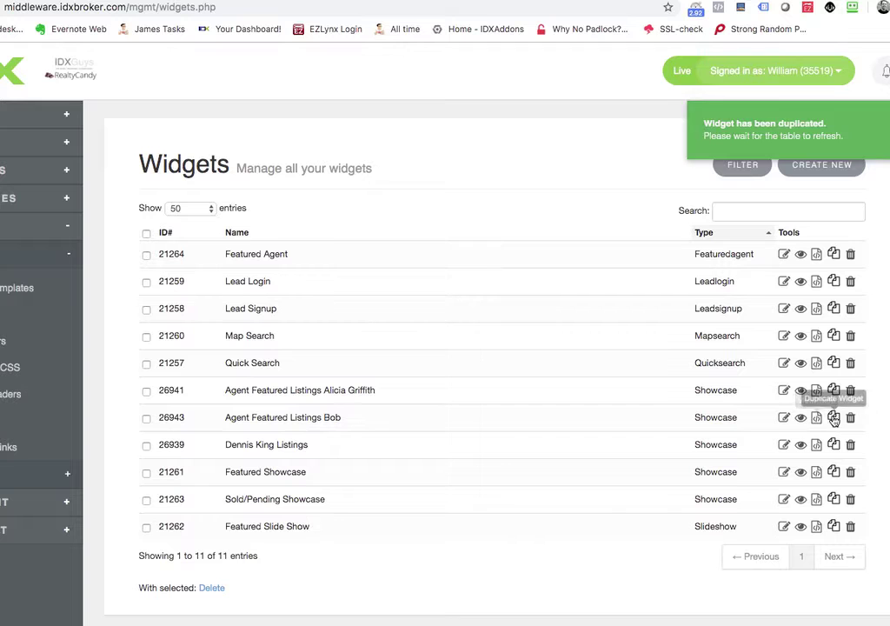
click(783, 421)
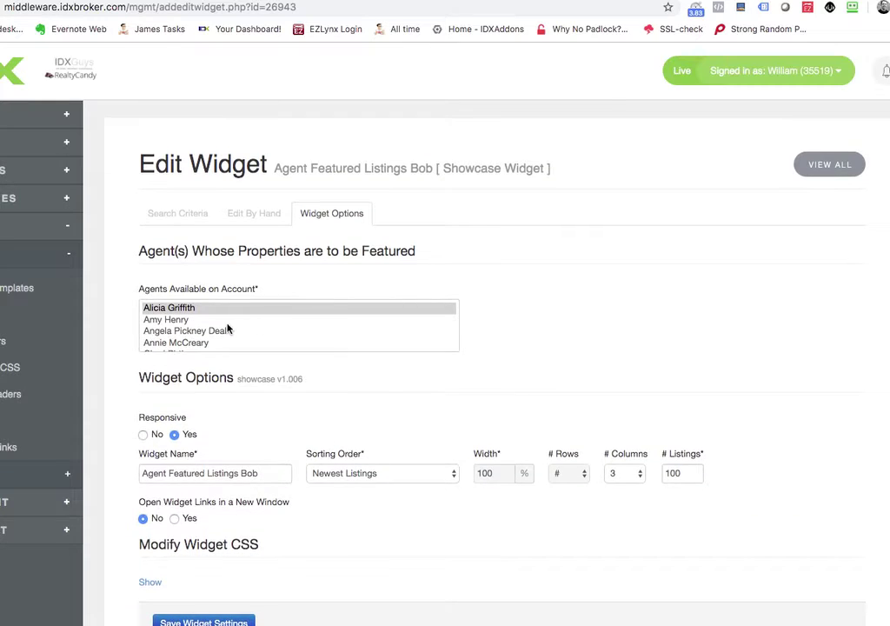
Switch the featured agent to a different agent, put her name in the widget name, and save.
click(223, 320)
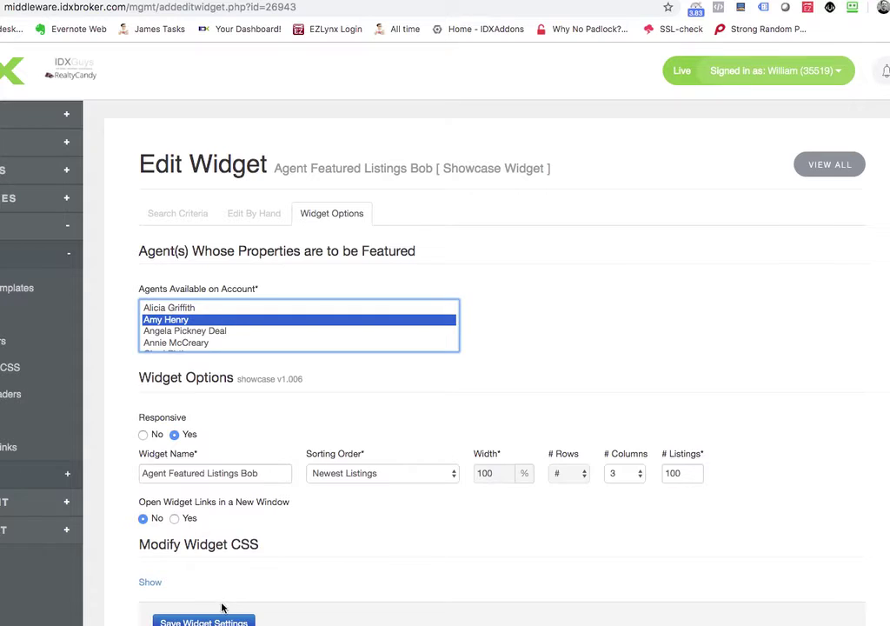
click(239, 473)
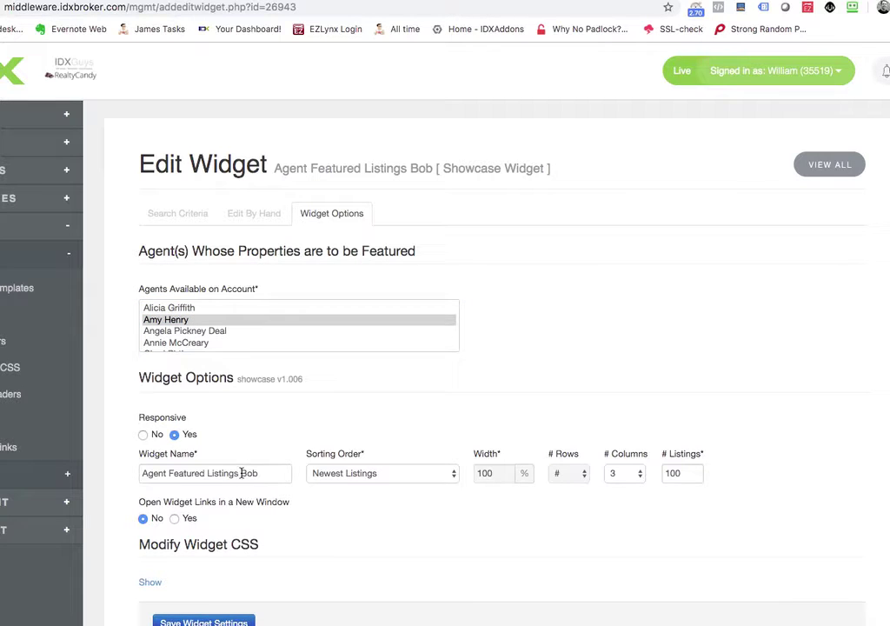
drag(241, 473, 306, 479)
text(Am)
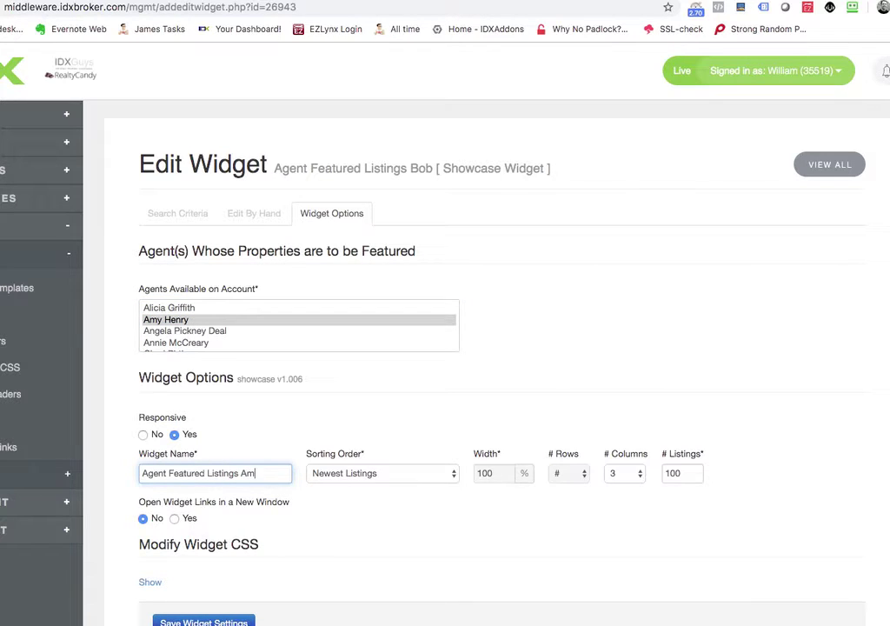
text(y Henry)
scroll(180, 606, down, 1)
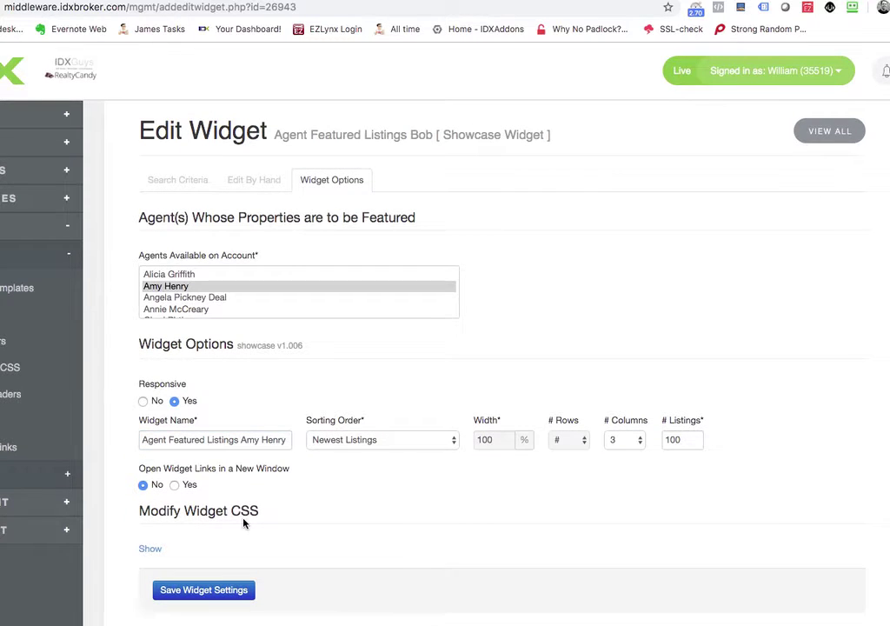
click(222, 591)
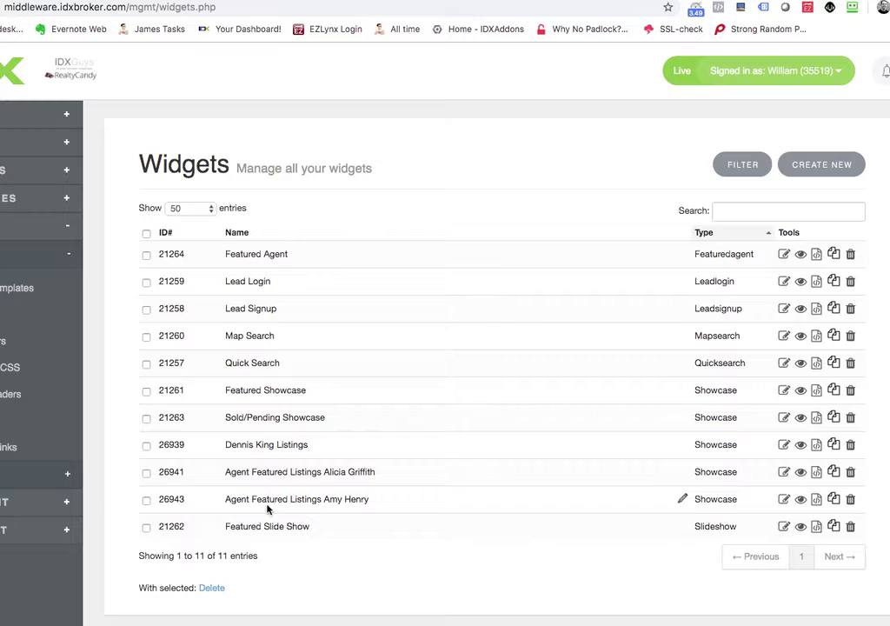
mouse_move(834, 499)
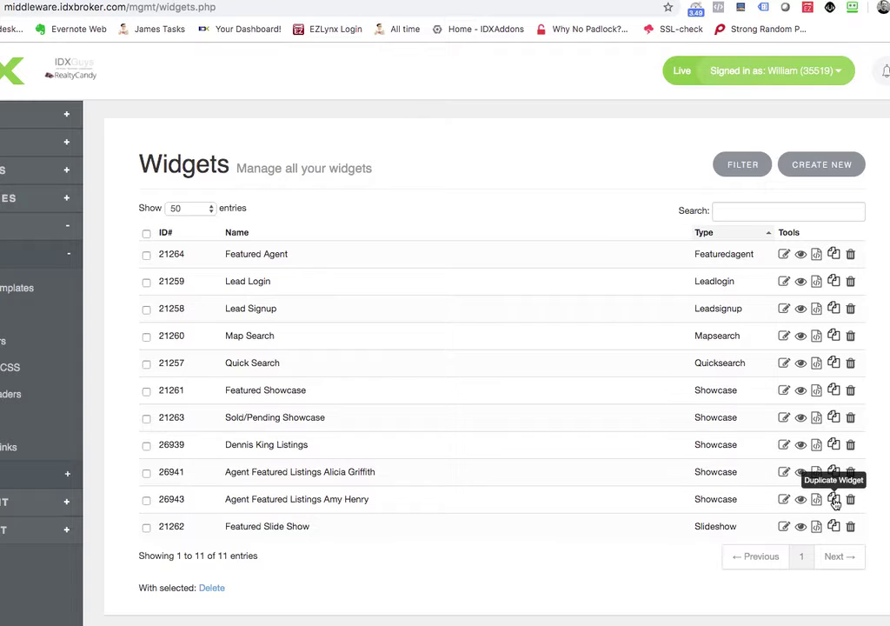
Start duplicating the newly saved agent widget from the widgets list.
click(834, 500)
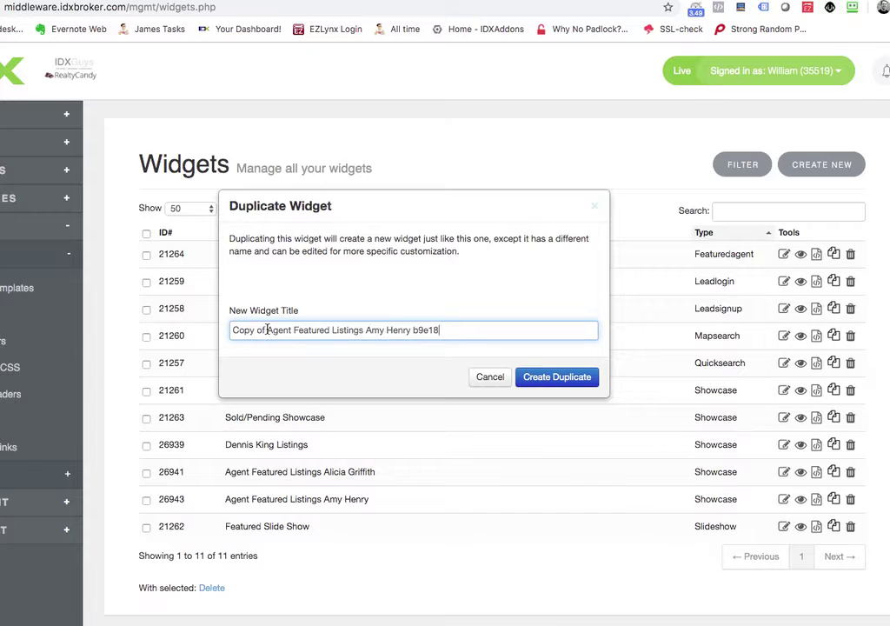
Create the duplicate titled 'Agent Featured Listings next'.
drag(267, 330, 208, 382)
key(BackSpace)
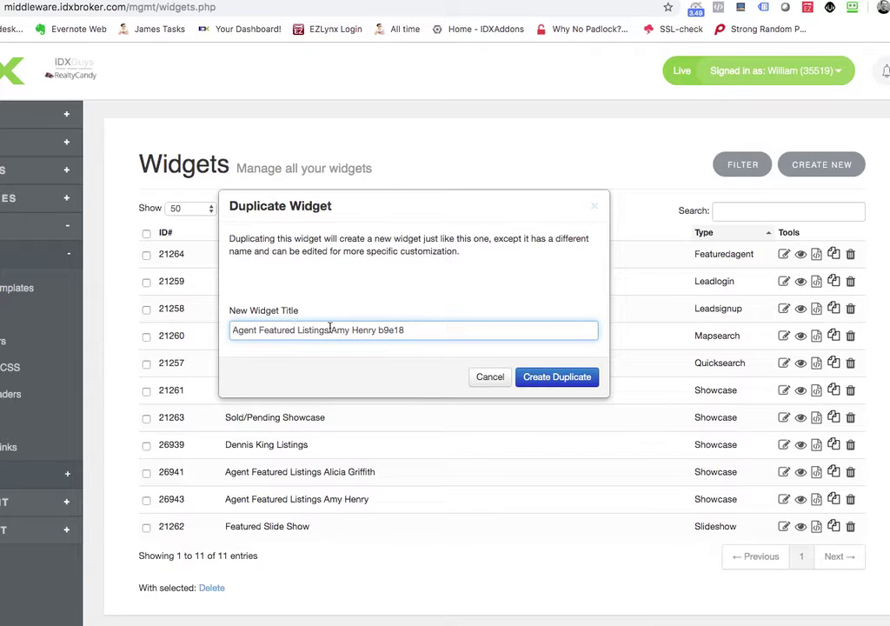
drag(330, 330, 523, 338)
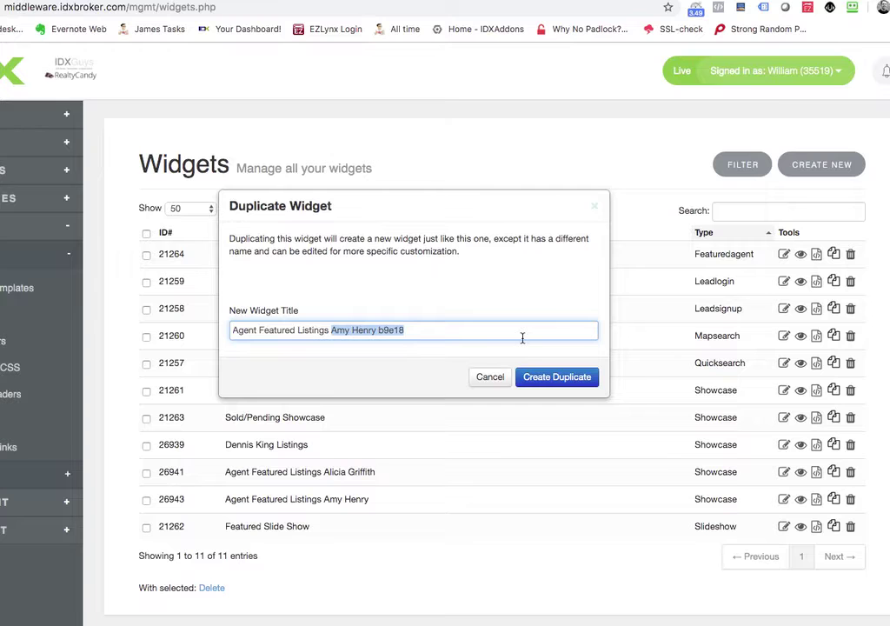
text(next)
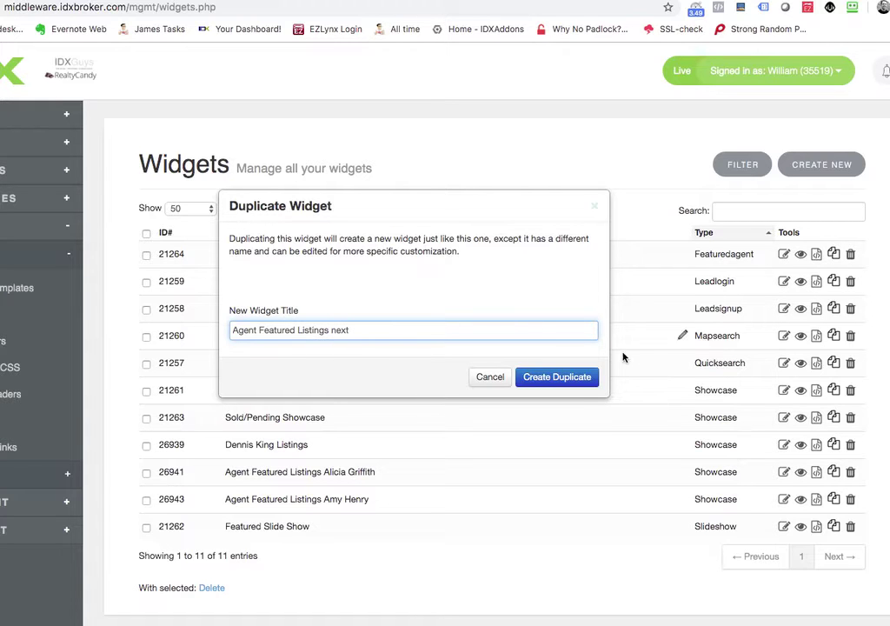
click(573, 376)
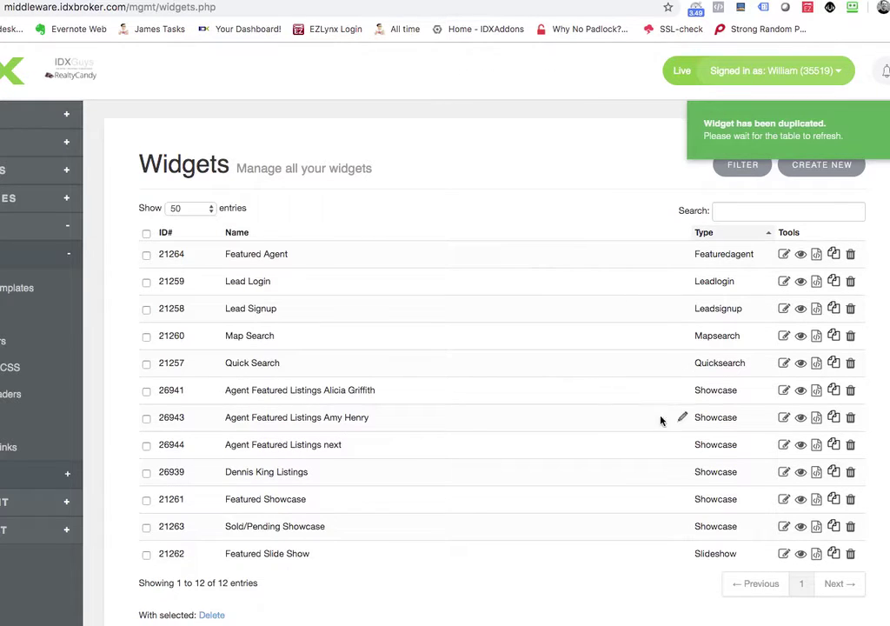
Edit widget 26944 to feature another agent, replace 'next' with her name, and save.
click(784, 446)
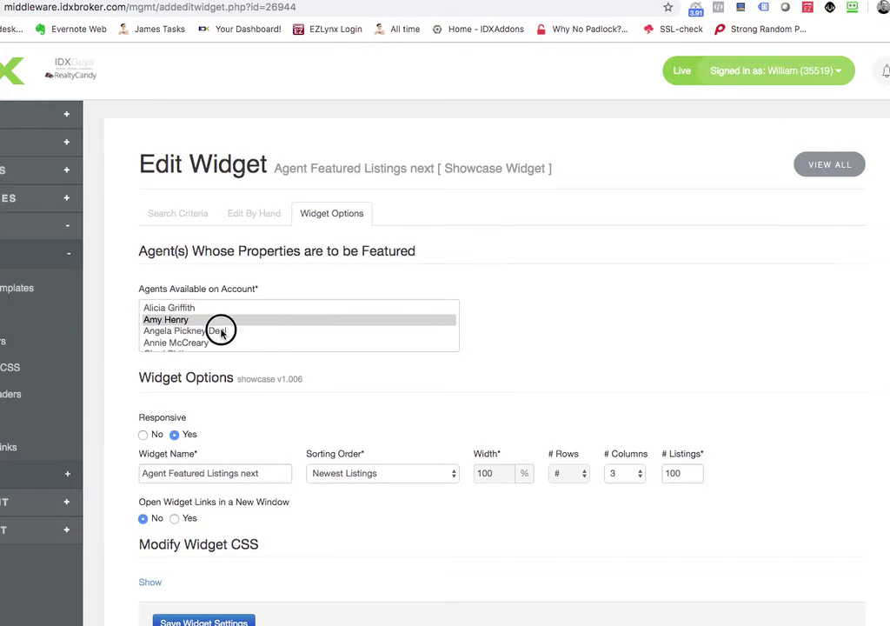
click(221, 332)
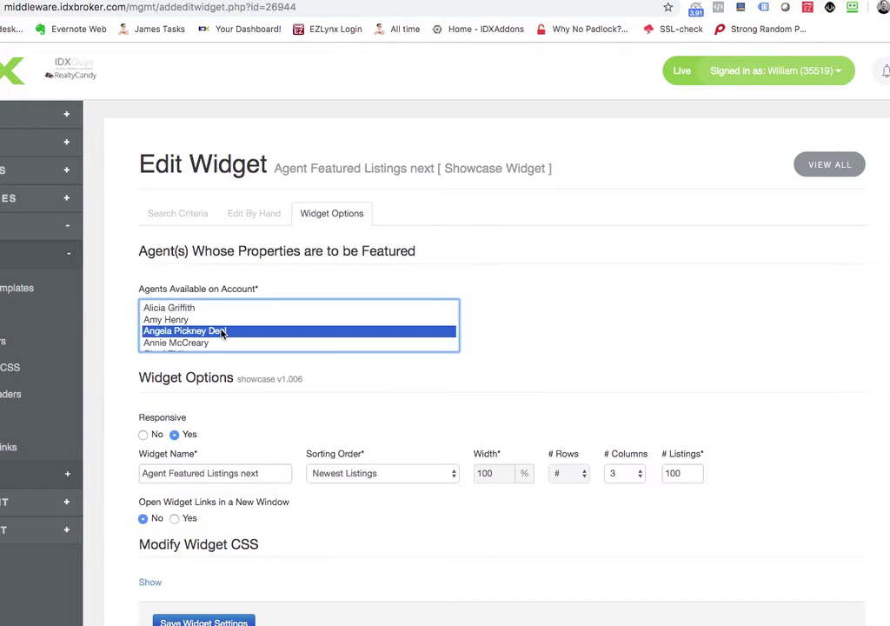
double_click(242, 473)
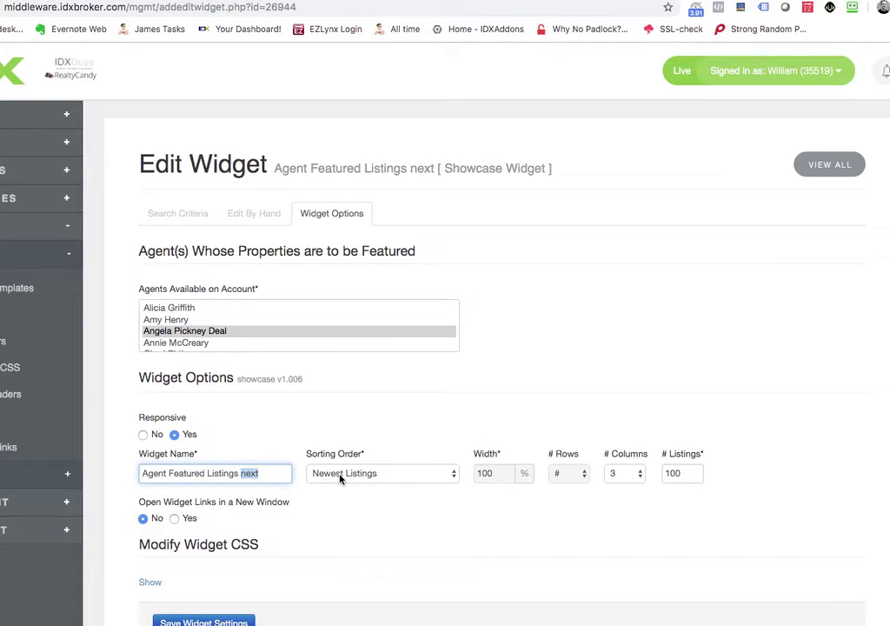
text(Angela Pick)
text(ney Deal)
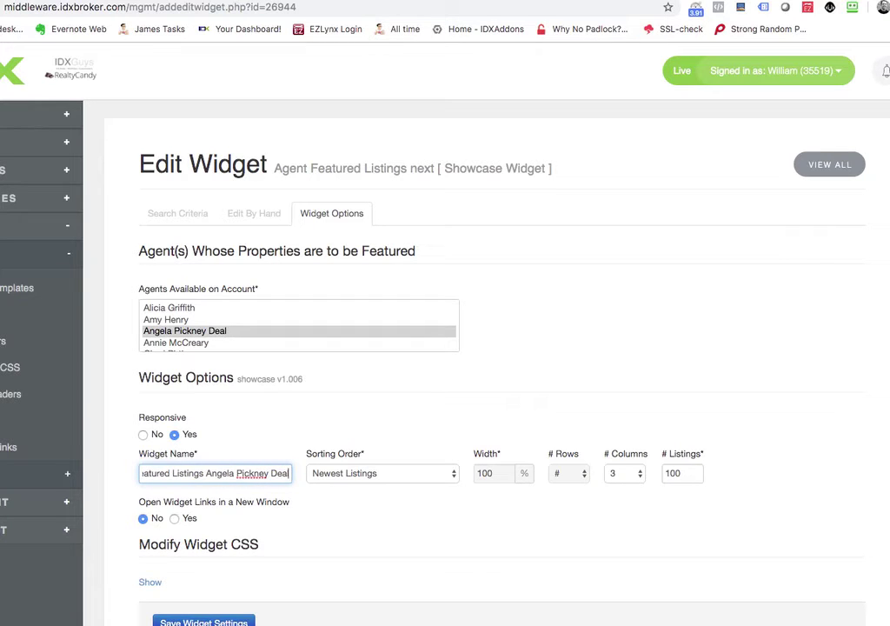
scroll(339, 475, down, 1)
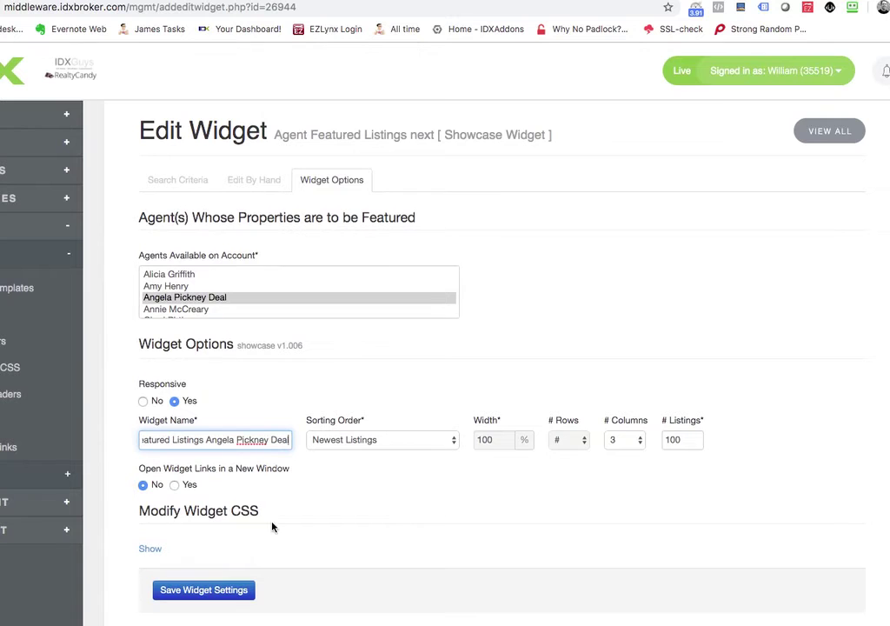
click(199, 591)
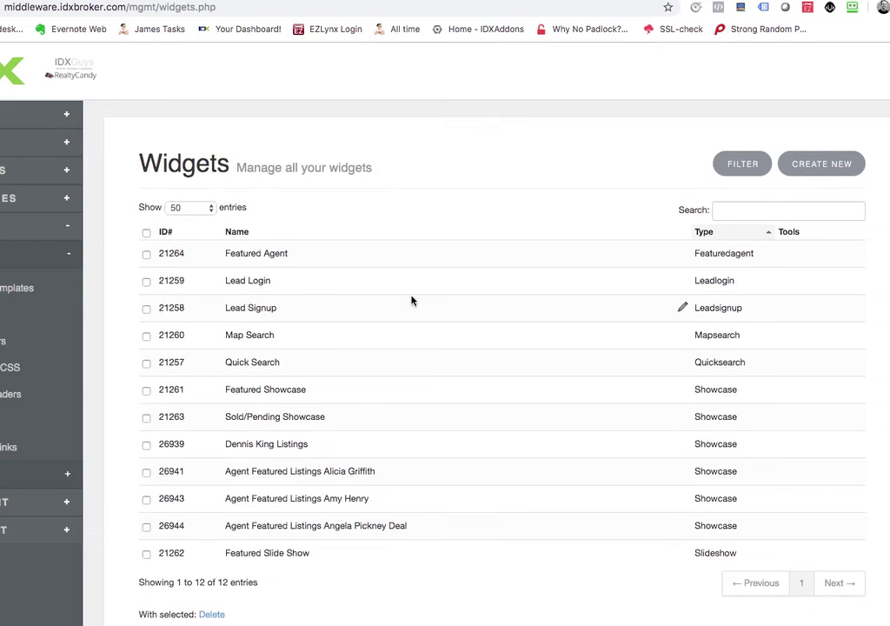
Preview widget 26944 and scroll through its listings grid and embed code.
click(800, 526)
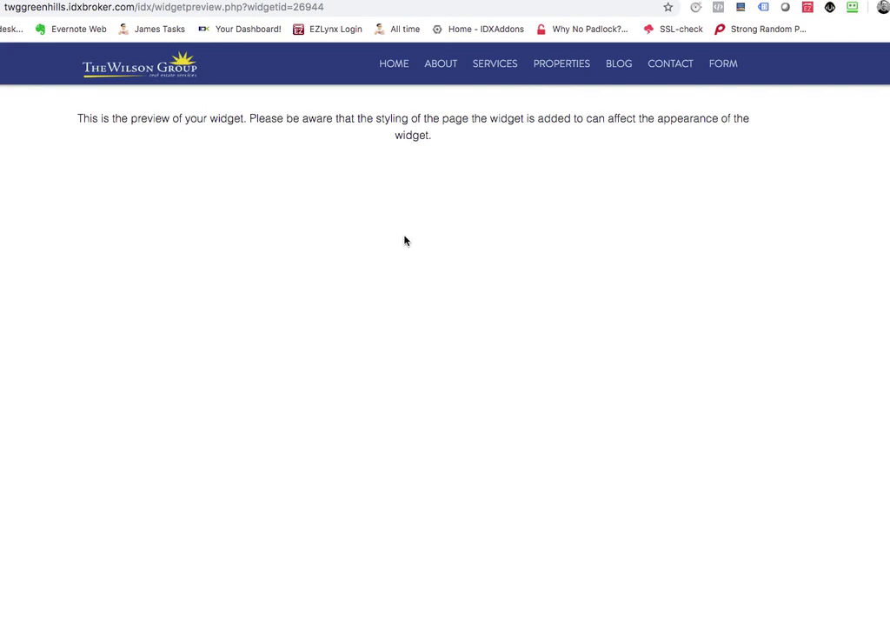
scroll(407, 241, down, 1)
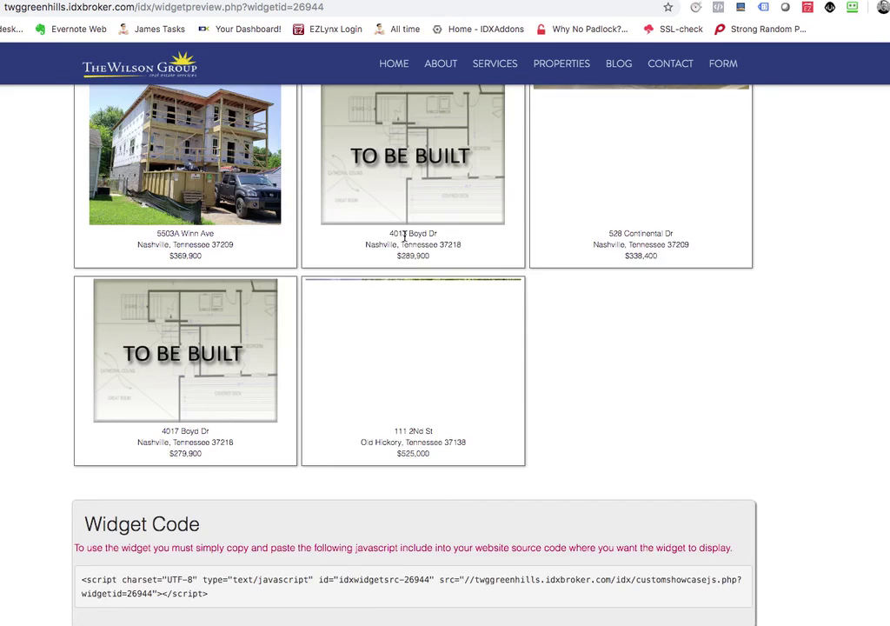